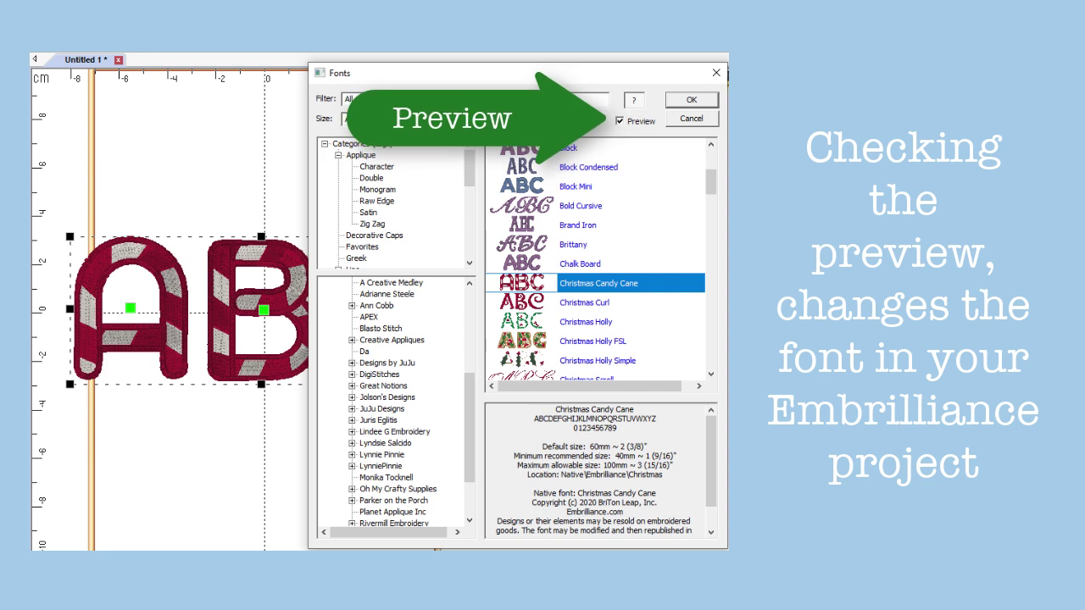
{"action": "left_click", "coordinate": [620, 122]}
{"action": "left_click", "coordinate": [577, 226]}
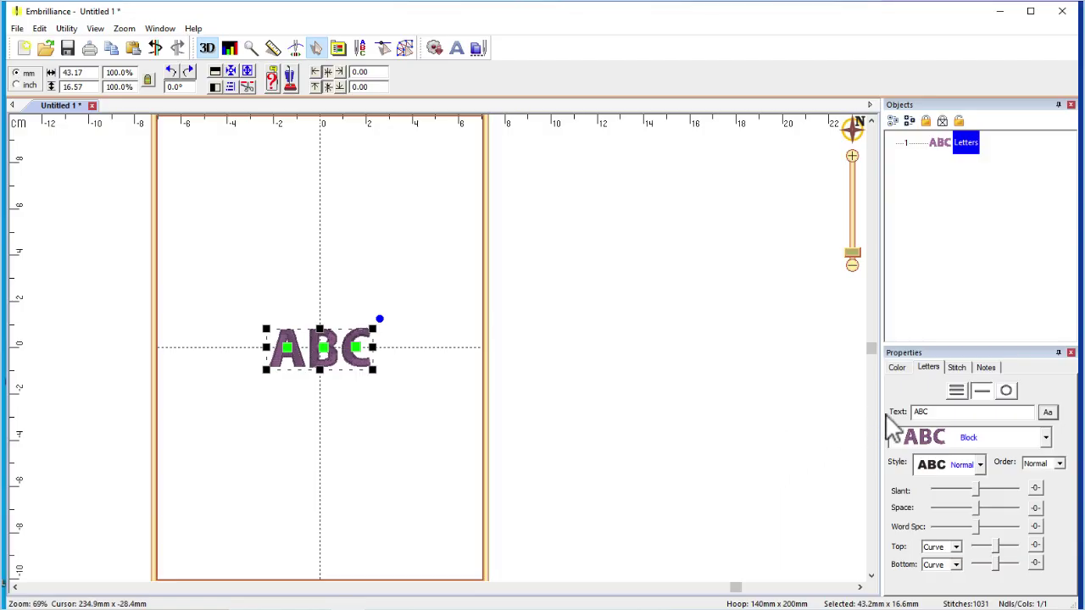
Open the font browser for the ABC lettering and show only the fonts in the Favorites category.
{"action": "left_click", "coordinate": [1048, 414]}
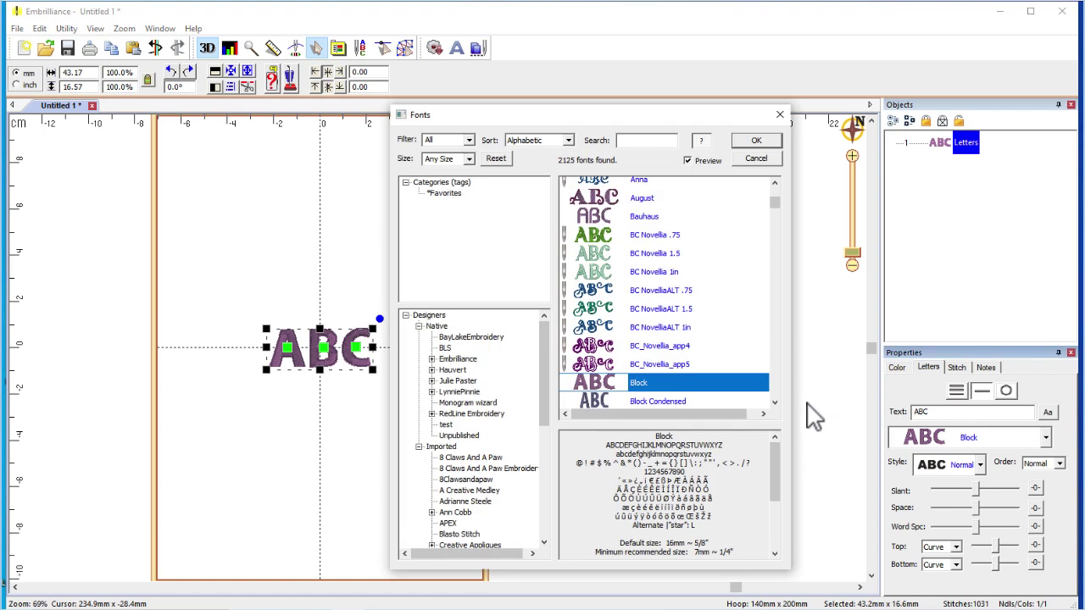
{"action": "left_click", "coordinate": [444, 194]}
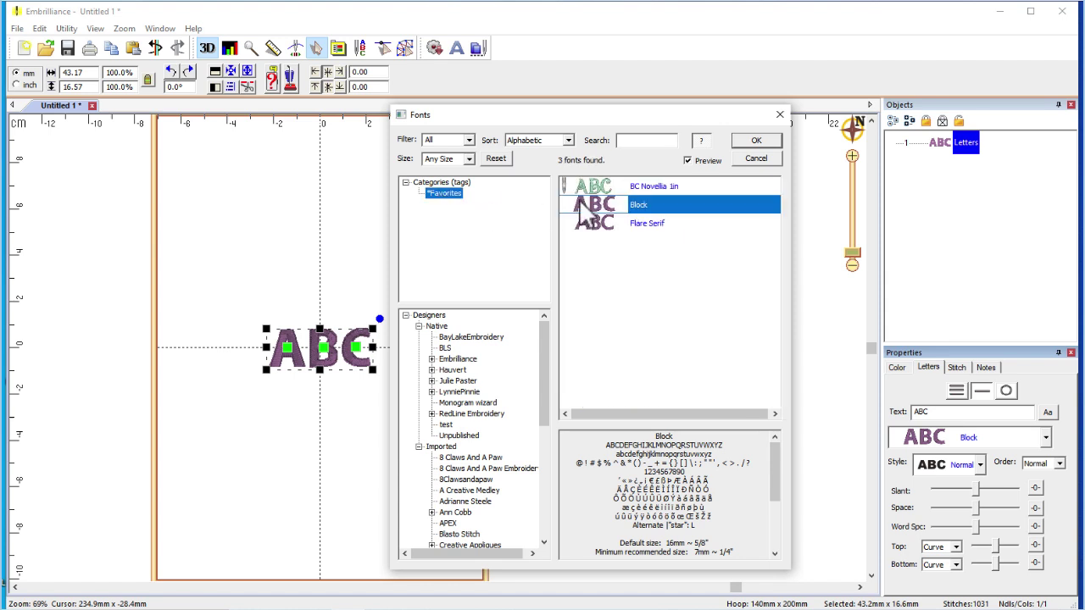
Browse the fonts by designer for Embrilliance and The Itch 2 Stitch, and reset the font filters.
{"action": "left_click", "coordinate": [456, 360]}
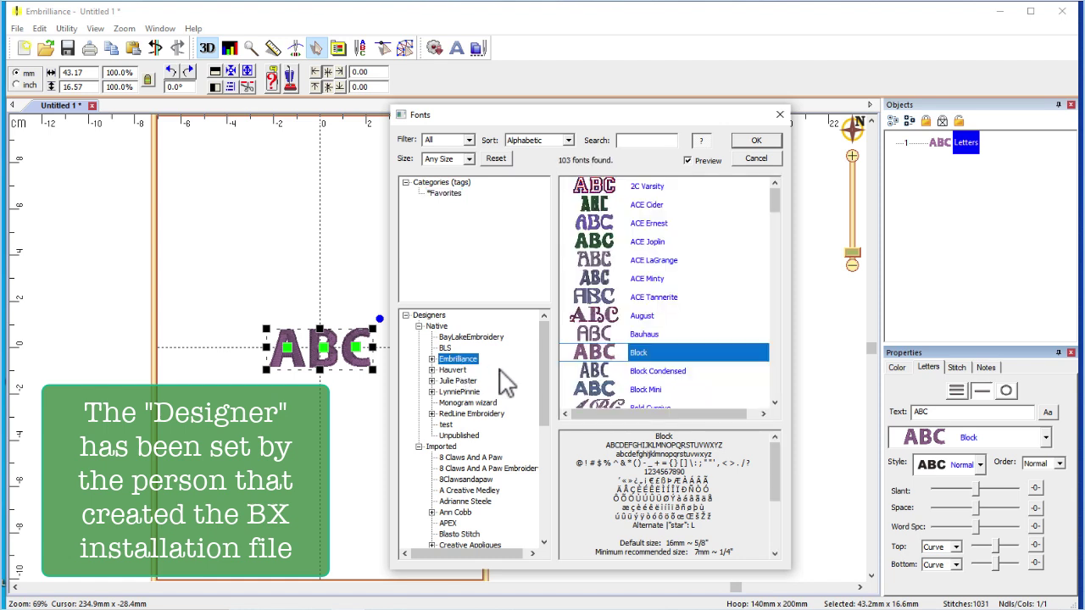
{"action": "left_click_drag", "start_coordinate": [542, 371], "coordinate": [531, 492]}
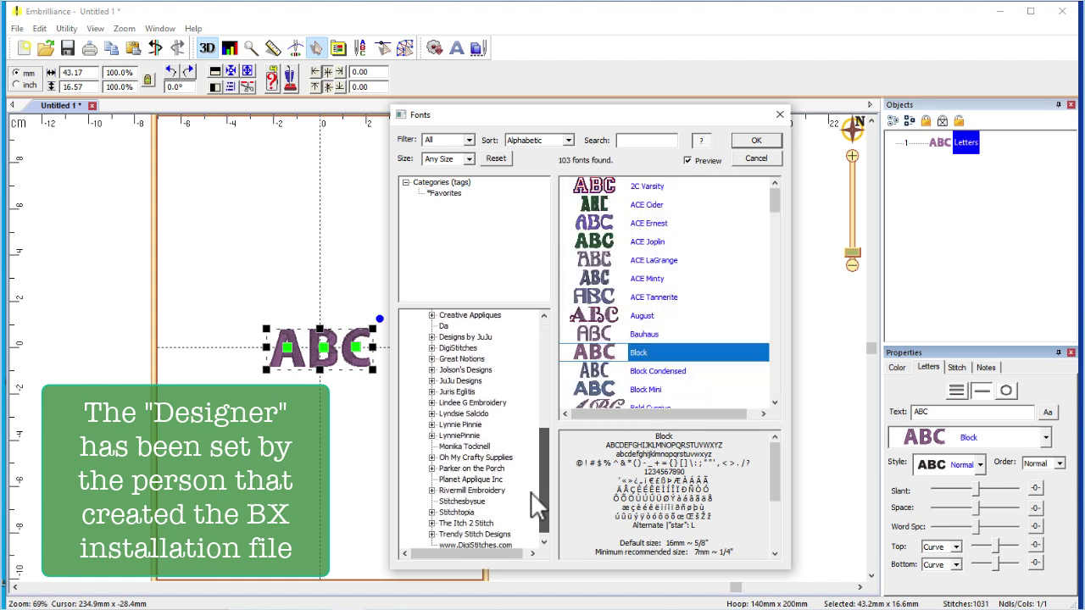
{"action": "left_click", "coordinate": [487, 525]}
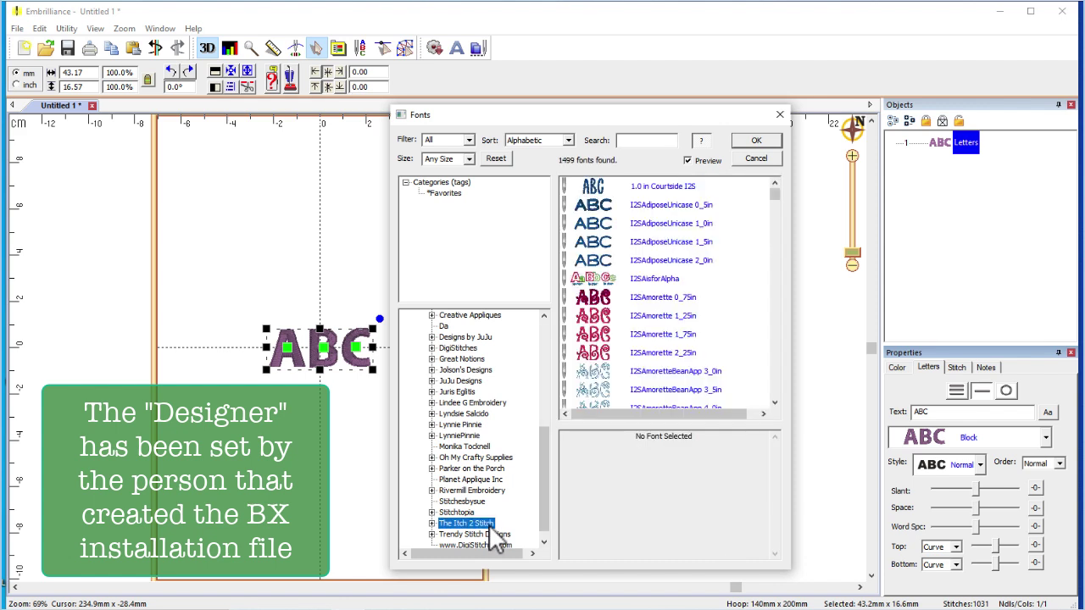
{"action": "left_click_drag", "start_coordinate": [542, 495], "coordinate": [542, 286]}
{"action": "left_click", "coordinate": [505, 160]}
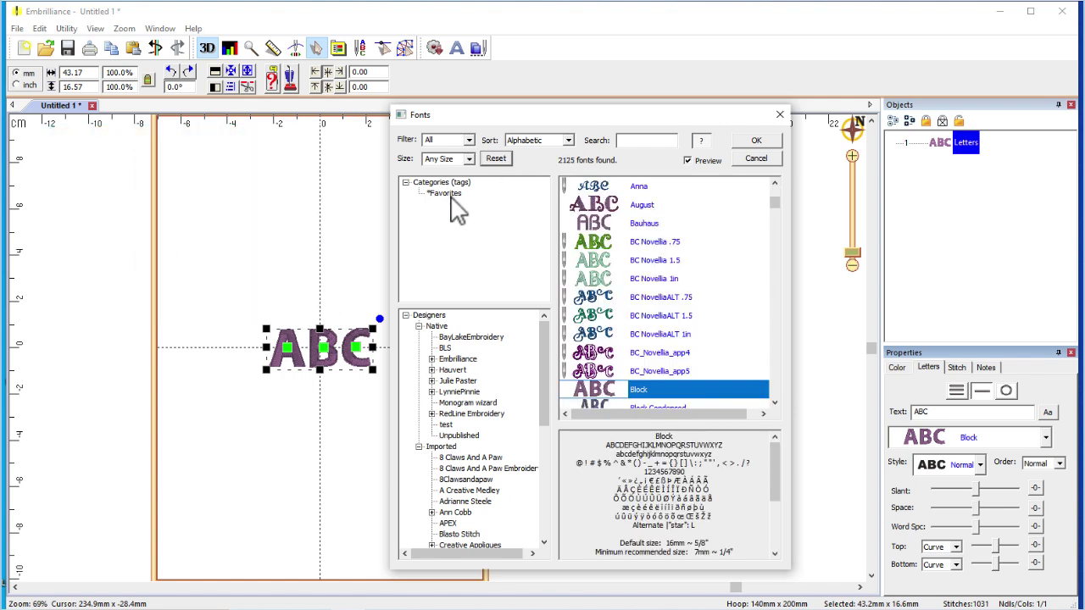
Add the I2SCorinthia 2_5in font to the Favorites category and display that category's fonts.
{"action": "left_click_drag", "start_coordinate": [772, 205], "coordinate": [775, 251]}
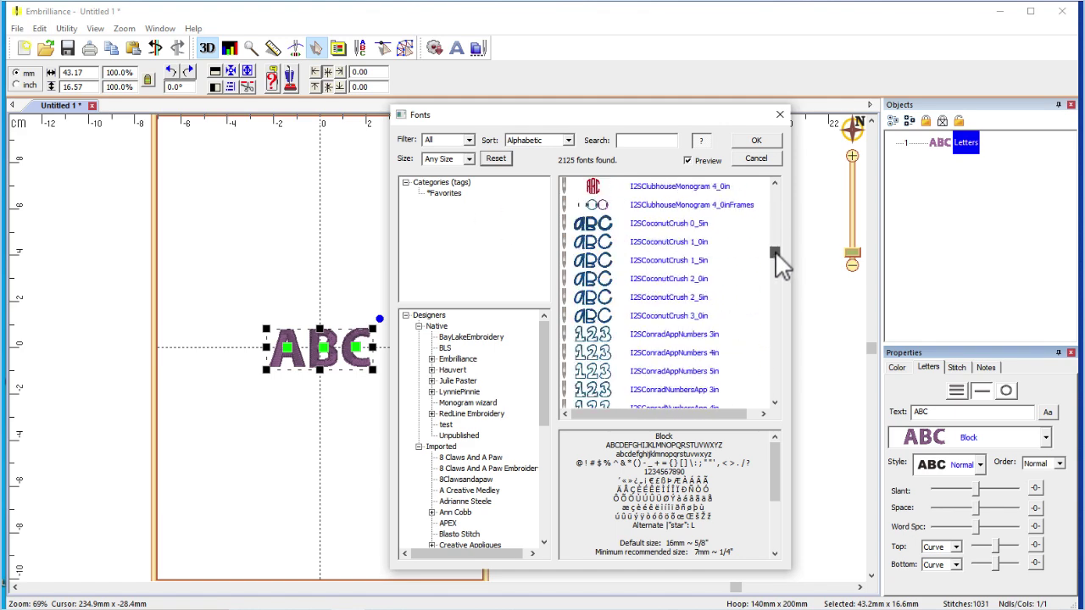
{"action": "left_click", "coordinate": [582, 299]}
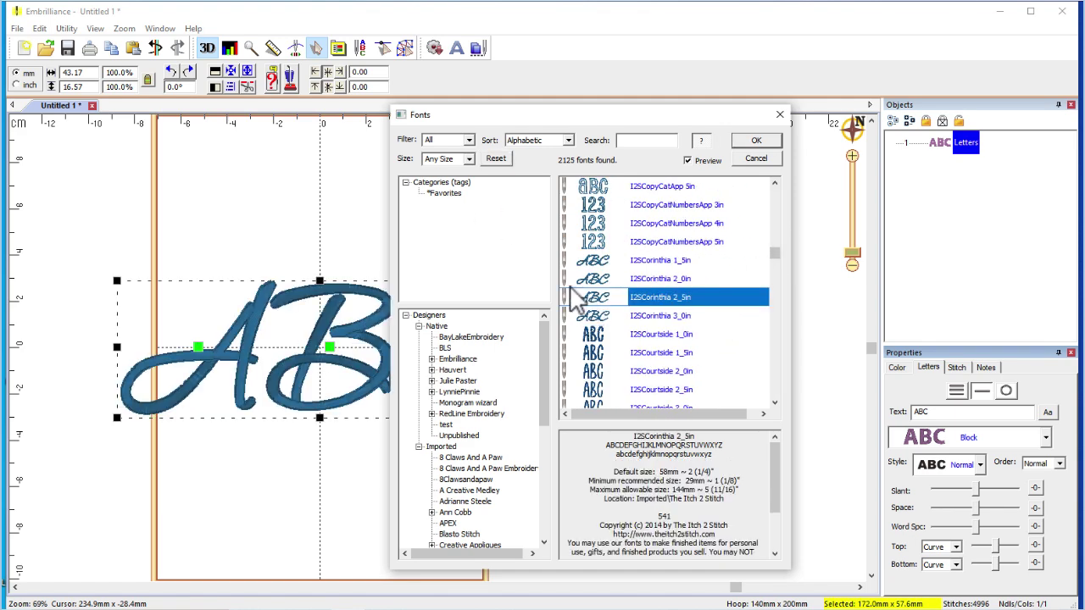
{"action": "left_click", "coordinate": [438, 196]}
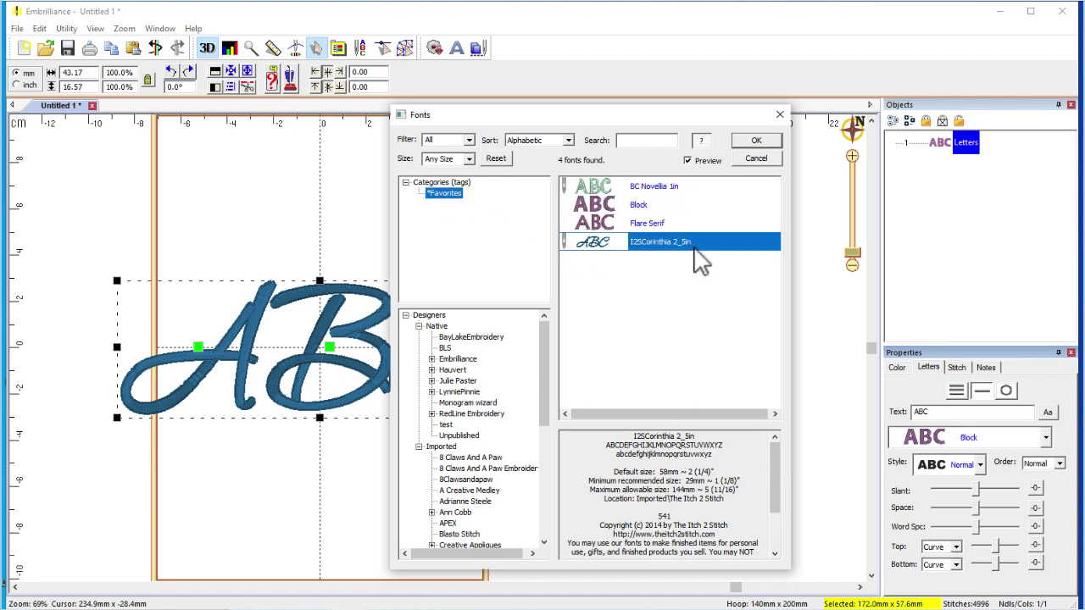
Remove I2SCorinthia 2_5in from Favorites by editing its catalog entries, and return to the full font list.
{"action": "right_click", "coordinate": [644, 244]}
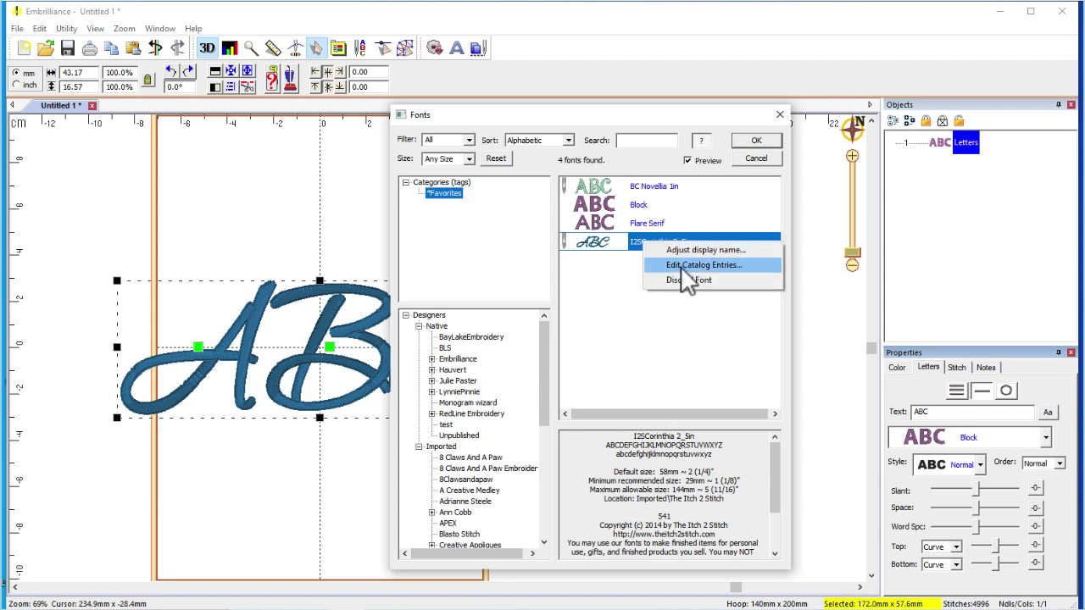
{"action": "left_click", "coordinate": [682, 266]}
{"action": "left_click", "coordinate": [625, 309]}
{"action": "left_click", "coordinate": [711, 313]}
{"action": "left_click", "coordinate": [559, 401]}
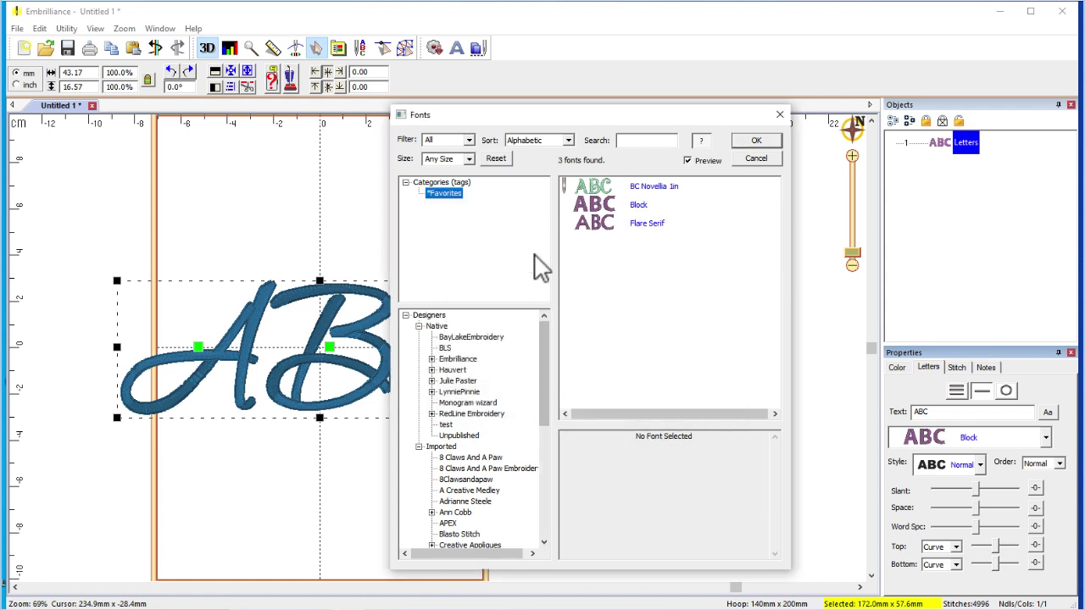
{"action": "left_click", "coordinate": [458, 198]}
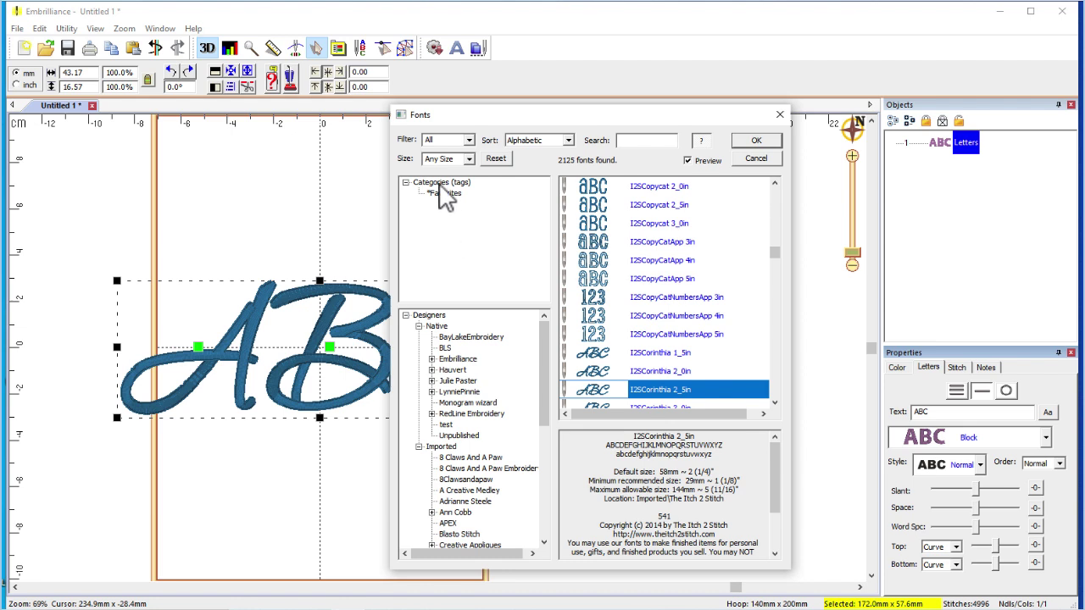
Add a new font category tag named Applique.
{"action": "right_click", "coordinate": [439, 182]}
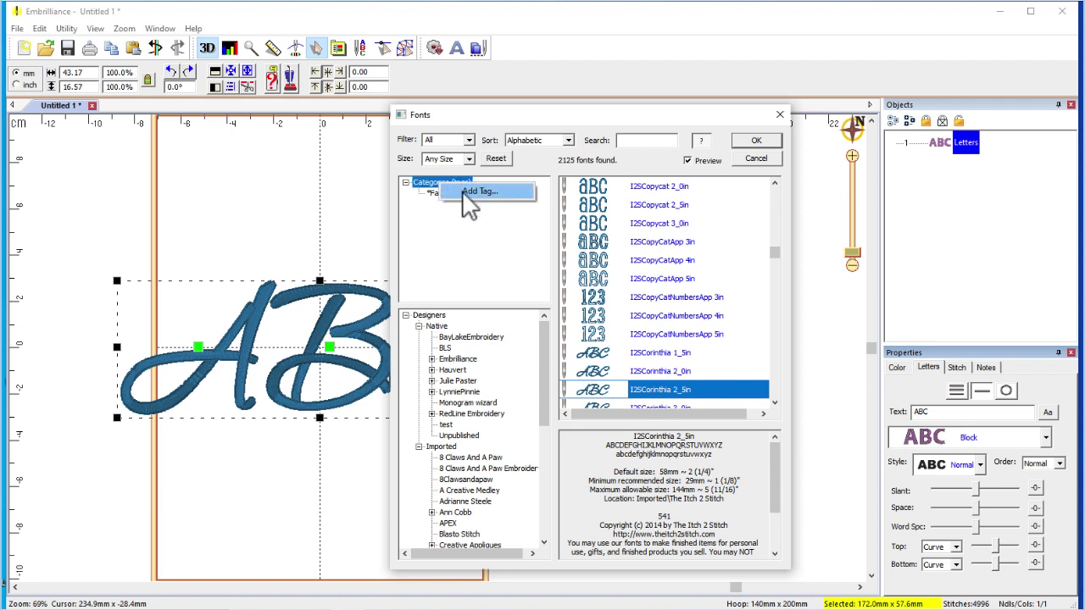
{"action": "left_click", "coordinate": [474, 191]}
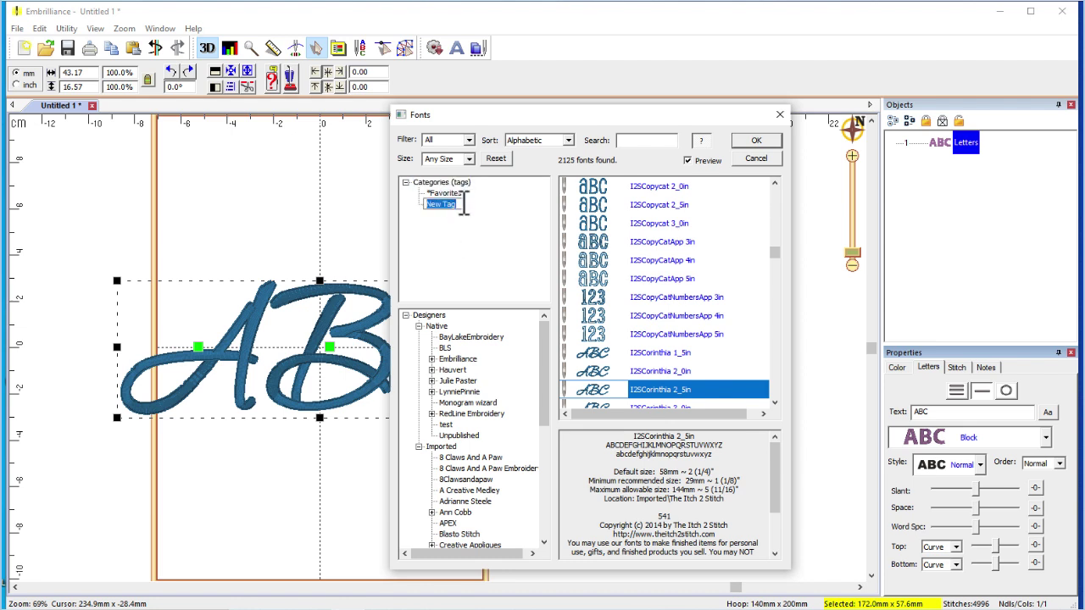
{"action": "type", "text": "Applique"}
{"action": "key", "text": "Return"}
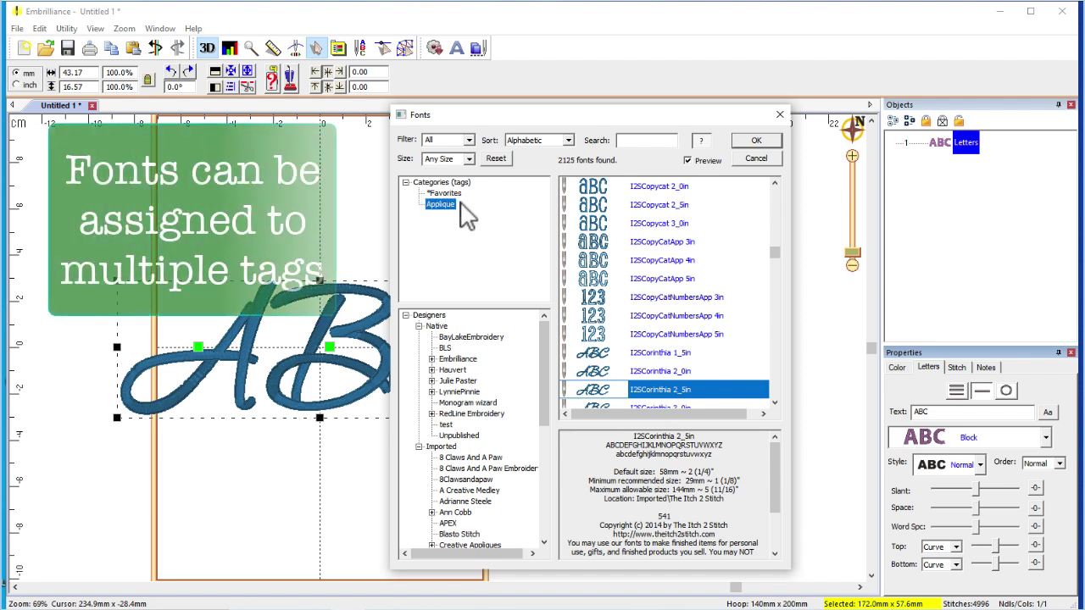
Add a second top-level font category tag named Monograms.
{"action": "right_click", "coordinate": [464, 184]}
{"action": "left_click", "coordinate": [465, 191]}
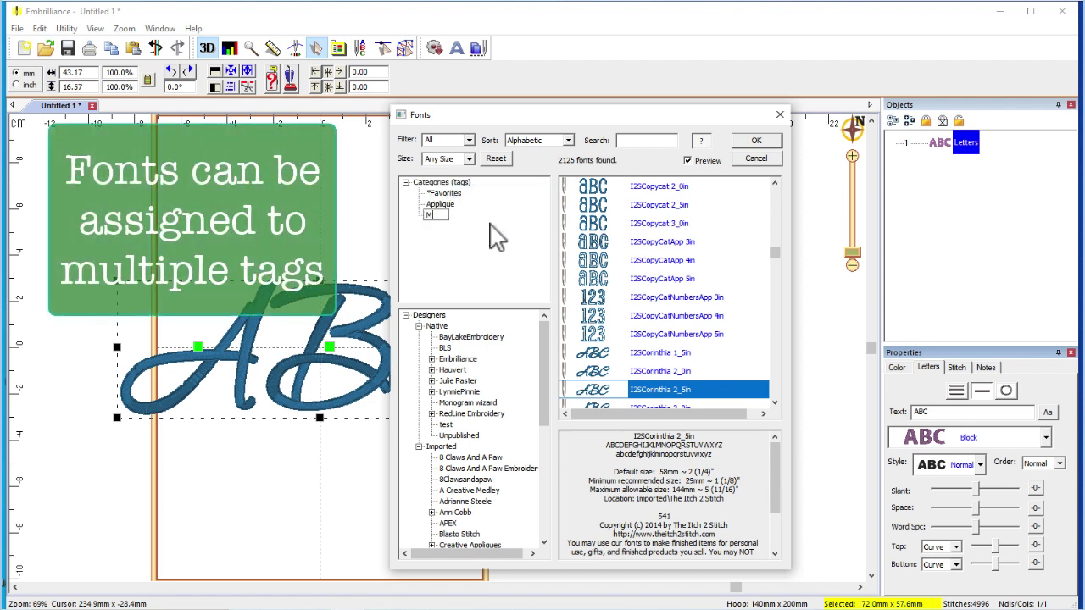
{"action": "type", "text": "Monograms"}
{"action": "key", "text": "Return"}
Add a sub-tag named characters under the Applique category.
{"action": "left_click", "coordinate": [442, 205]}
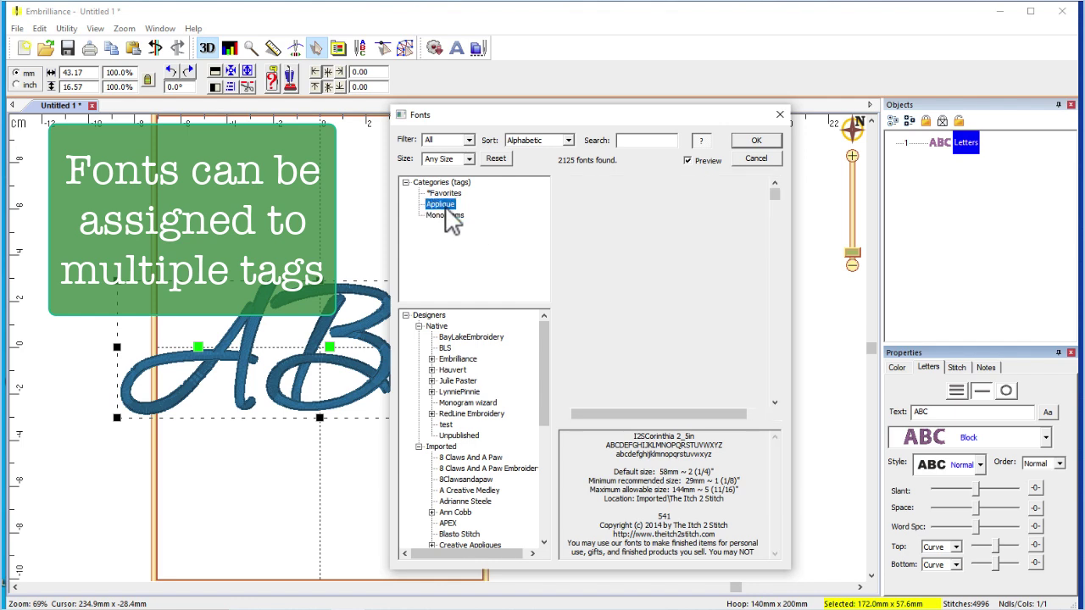
{"action": "right_click", "coordinate": [445, 208]}
{"action": "left_click", "coordinate": [458, 215]}
{"action": "type", "text": "chara"}
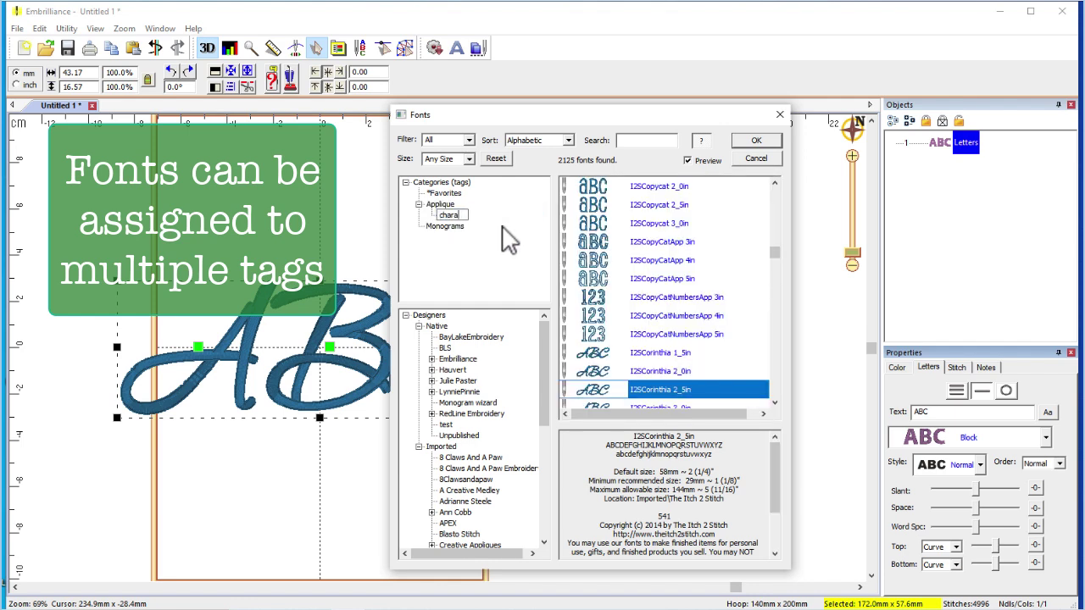
{"action": "type", "text": "cters"}
Add another sub-tag named Number under the Applique category.
{"action": "left_click", "coordinate": [441, 204]}
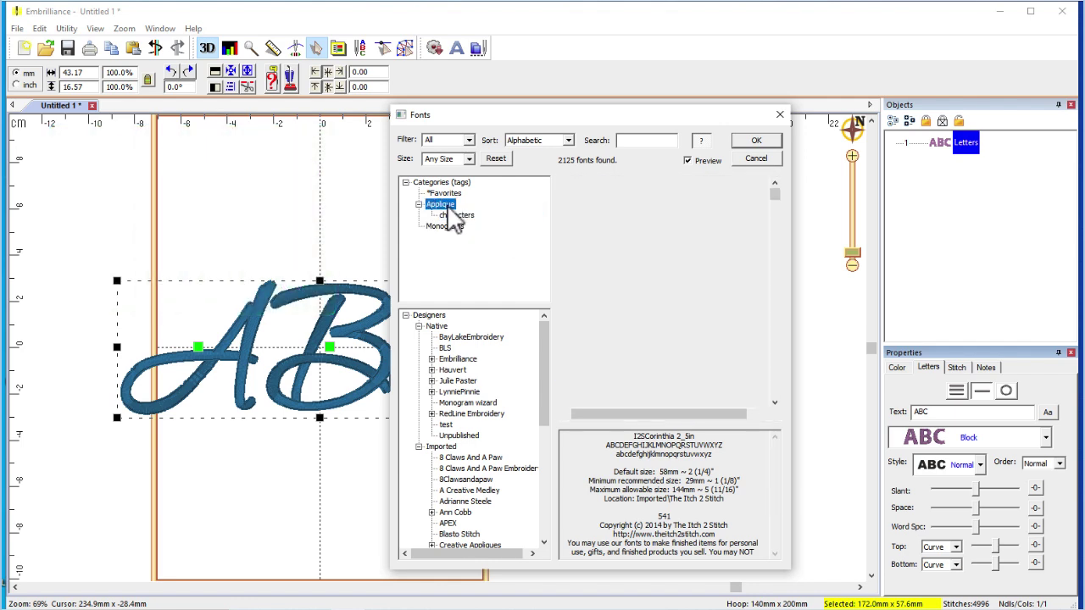
{"action": "right_click", "coordinate": [466, 206]}
{"action": "left_click", "coordinate": [474, 215]}
{"action": "type", "text": "Number"}
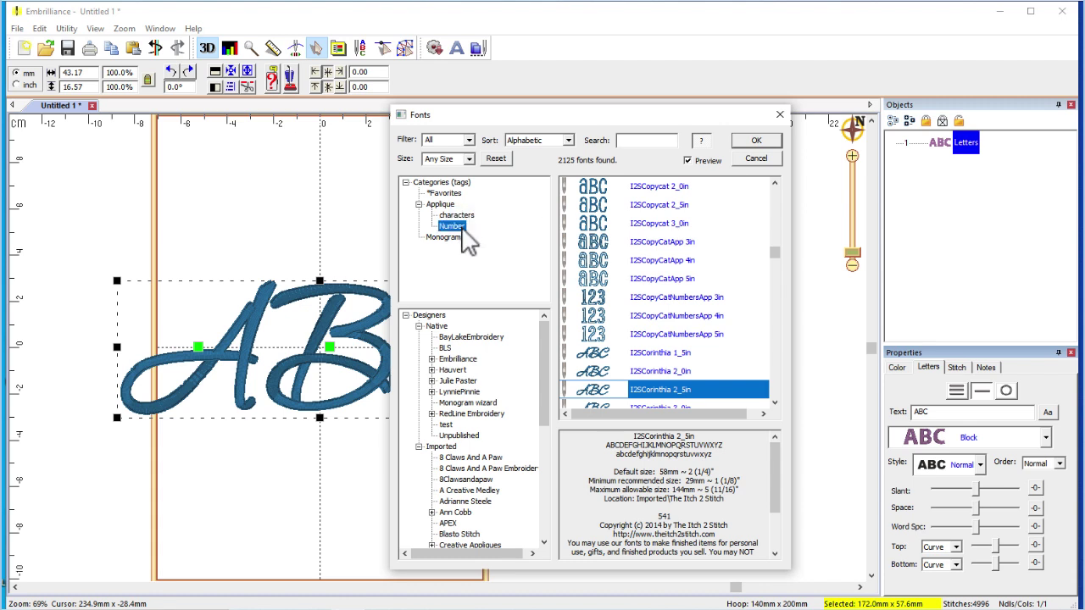
{"action": "key", "text": "Return"}
Assign the I2SCopyCatApp 3in, 4in and 5in fonts to Applique and the three I2SCopyCatNumbersApp fonts to its Number sub-tag.
{"action": "left_click", "coordinate": [658, 242]}
{"action": "left_click", "coordinate": [660, 279], "text": "shift"}
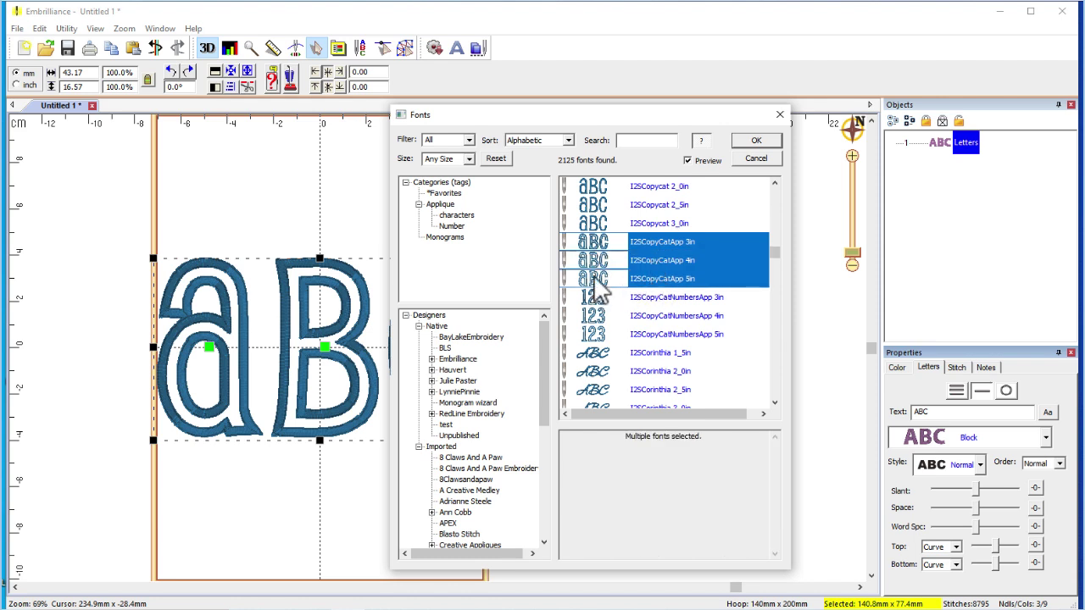
{"action": "left_click", "coordinate": [441, 205]}
{"action": "left_click", "coordinate": [608, 297]}
{"action": "left_click", "coordinate": [600, 335], "text": "shift"}
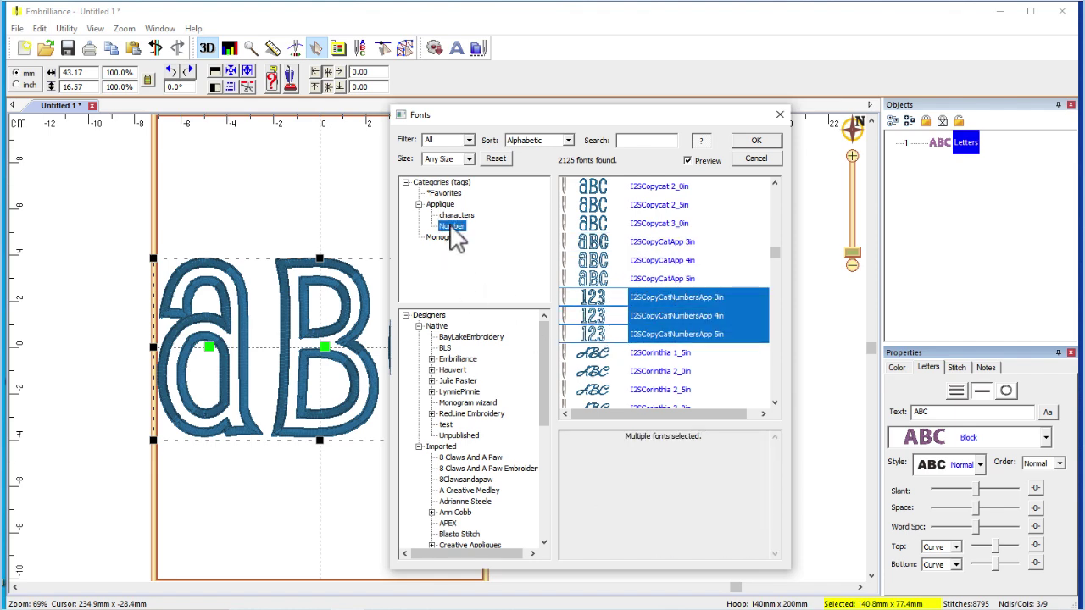
Assign the four I2SFootball applique alphabet fonts to the Applique category and the four I2SFootball number fonts to its Number sub-tag.
{"action": "left_click_drag", "start_coordinate": [773, 252], "coordinate": [775, 274]}
{"action": "left_click", "coordinate": [628, 244]}
{"action": "left_click", "coordinate": [611, 334], "text": "shift"}
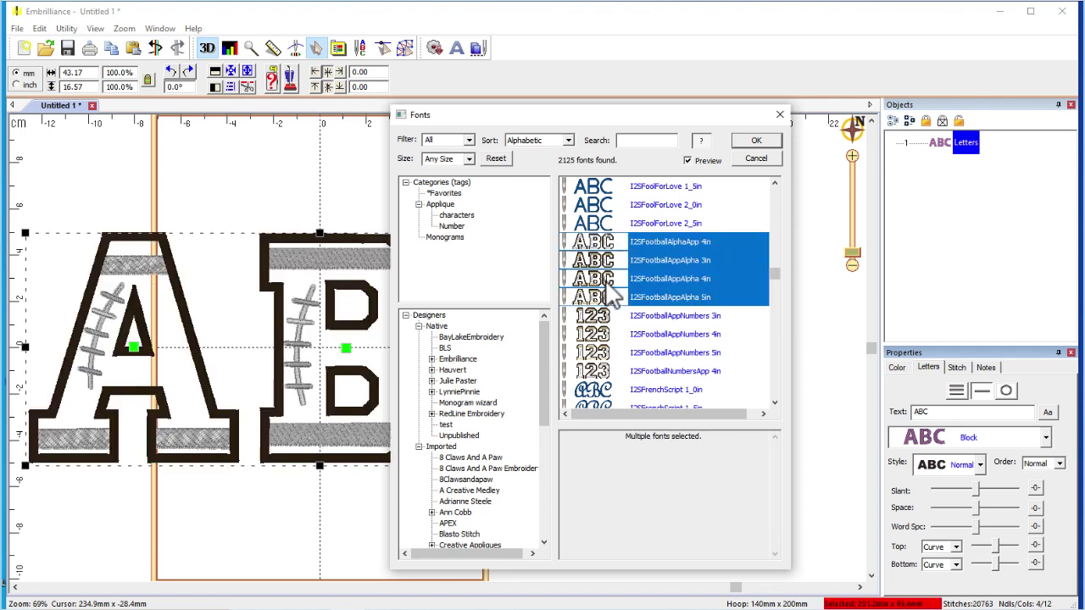
{"action": "left_click", "coordinate": [610, 316]}
{"action": "left_click", "coordinate": [610, 371], "text": "shift"}
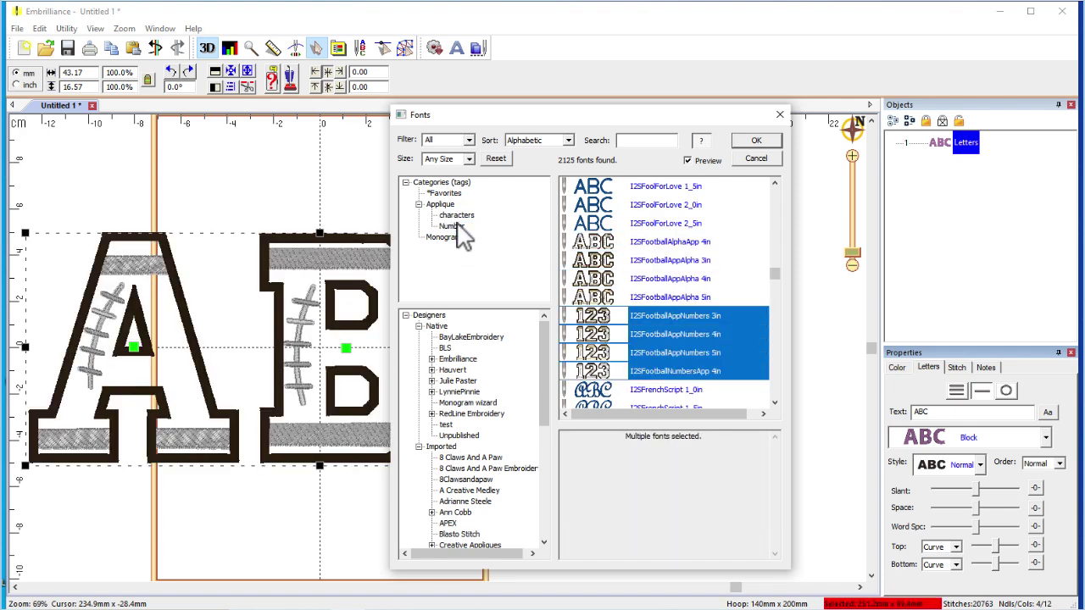
Review the fonts listed under the Applique category and its Number and characters sub-tags.
{"action": "left_click", "coordinate": [442, 205]}
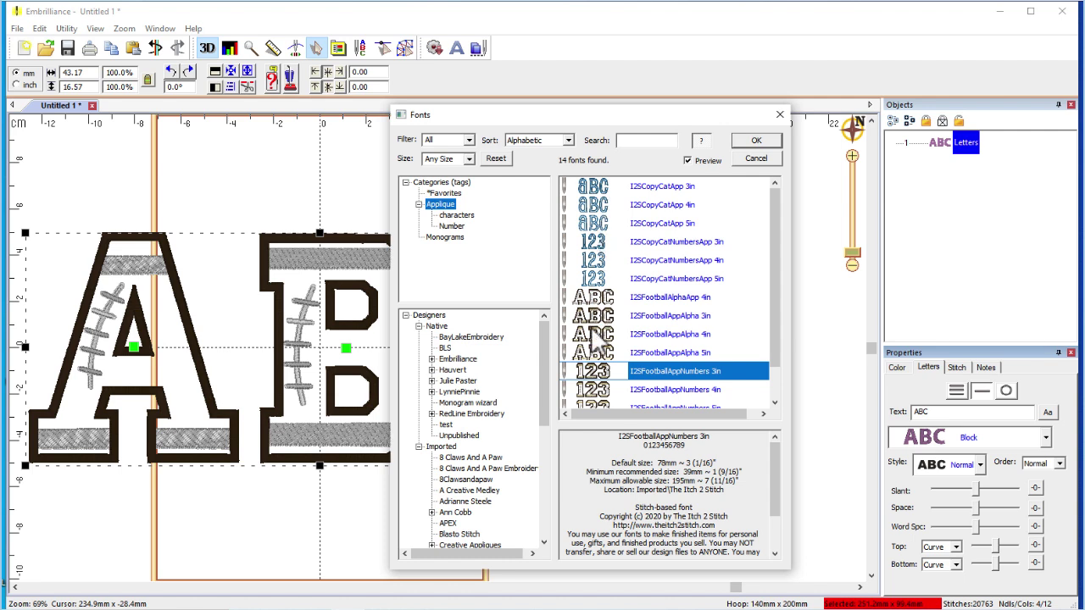
{"action": "scroll", "coordinate": [773, 270], "scroll_direction": "down", "scroll_amount": 1}
{"action": "left_click", "coordinate": [452, 226]}
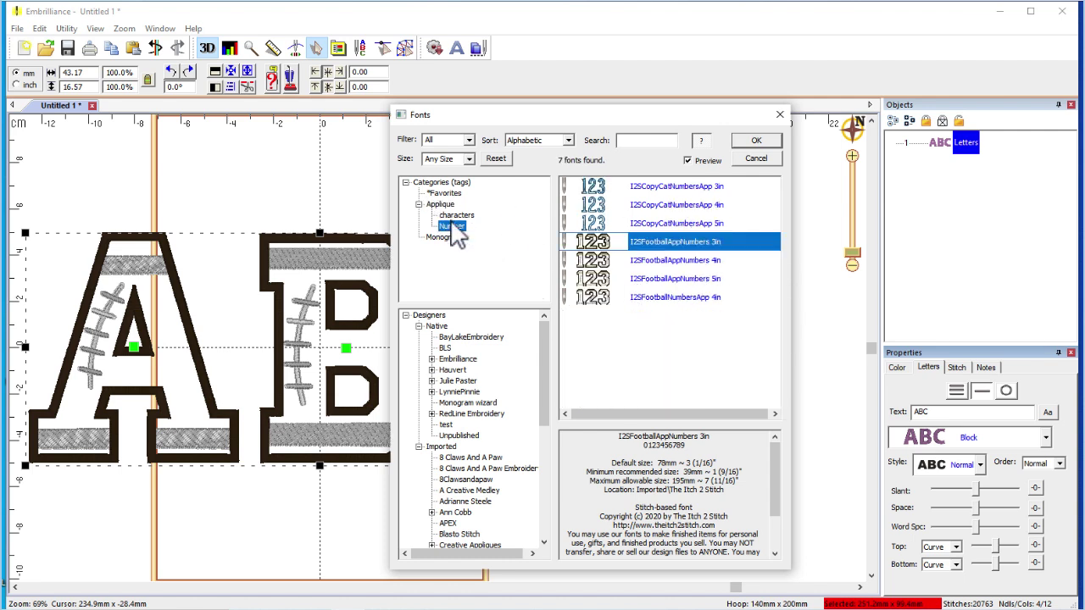
{"action": "left_click", "coordinate": [451, 215]}
{"action": "left_click", "coordinate": [436, 205]}
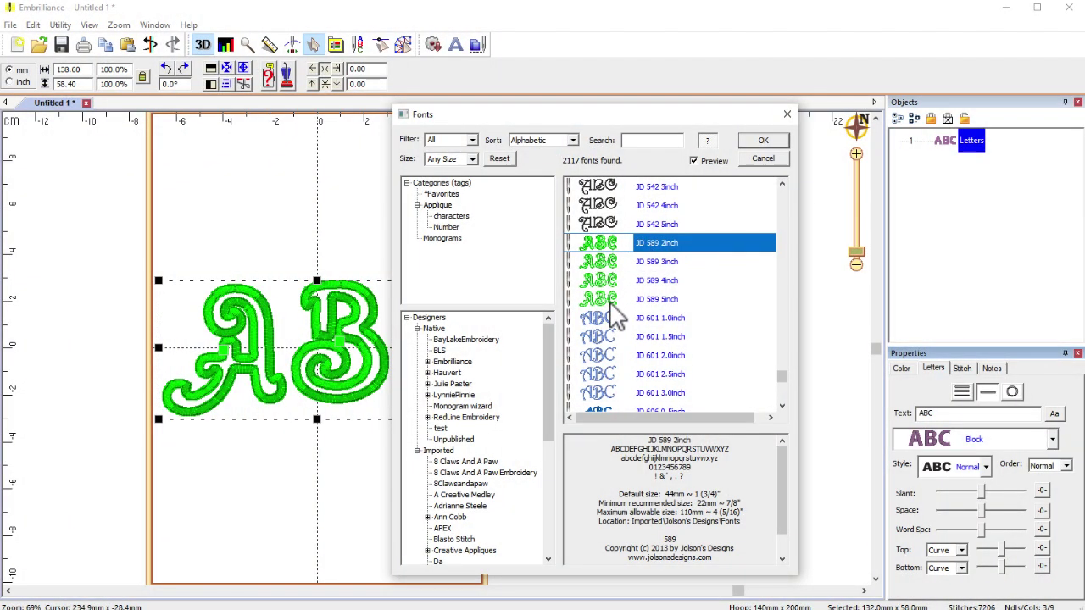
Change the display name of the JD 589 5inch font to JD Curly Applique 5inch.
{"action": "left_click", "coordinate": [609, 305]}
{"action": "right_click", "coordinate": [628, 302]}
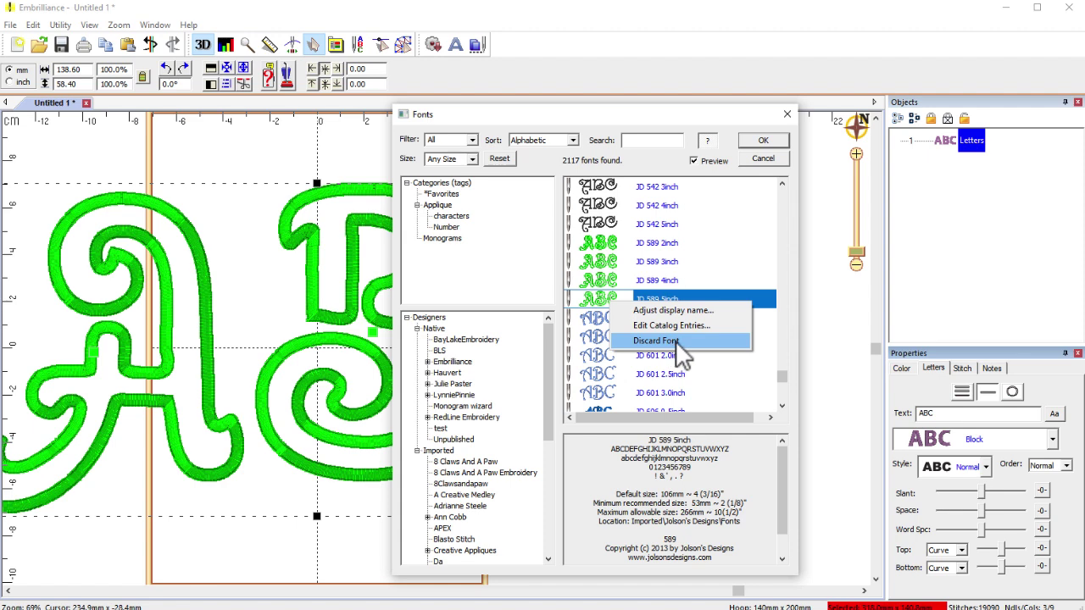
{"action": "left_click", "coordinate": [672, 310]}
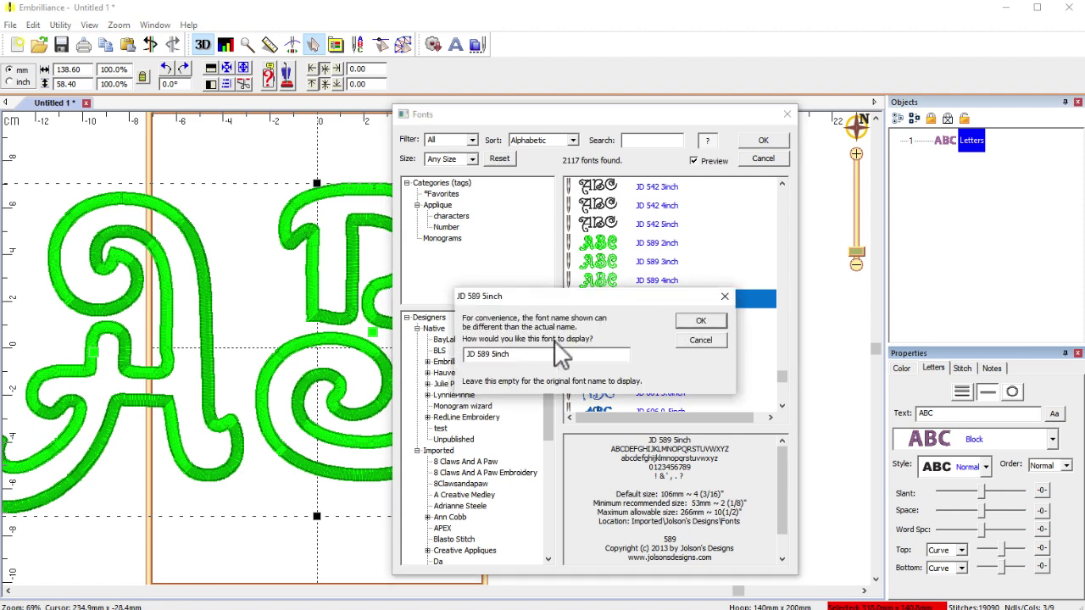
{"action": "double_click", "coordinate": [483, 354]}
{"action": "type", "text": "Curly Applique"}
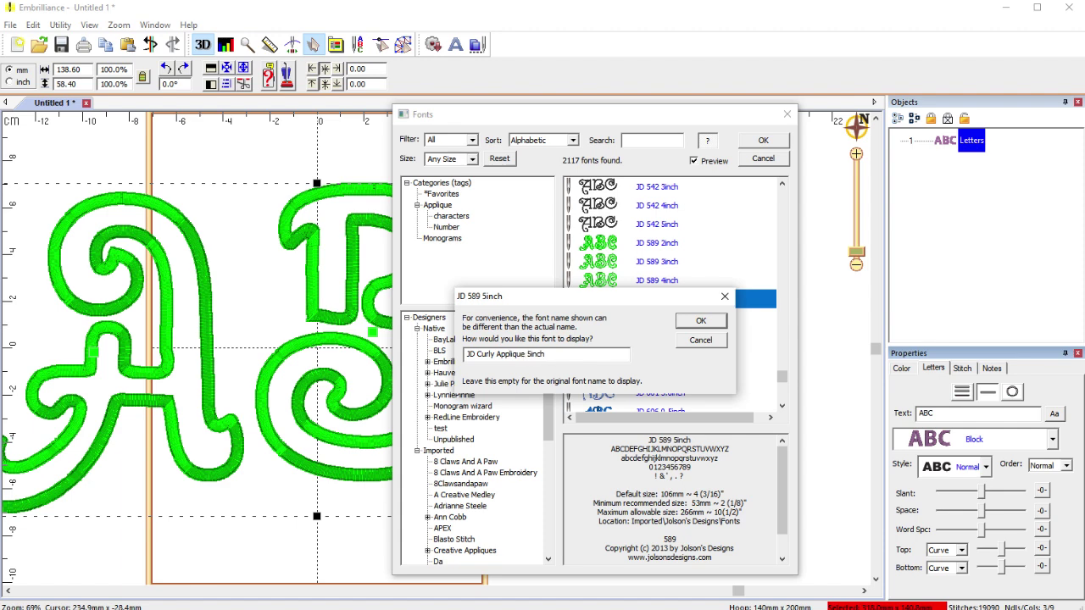
{"action": "left_click", "coordinate": [696, 323]}
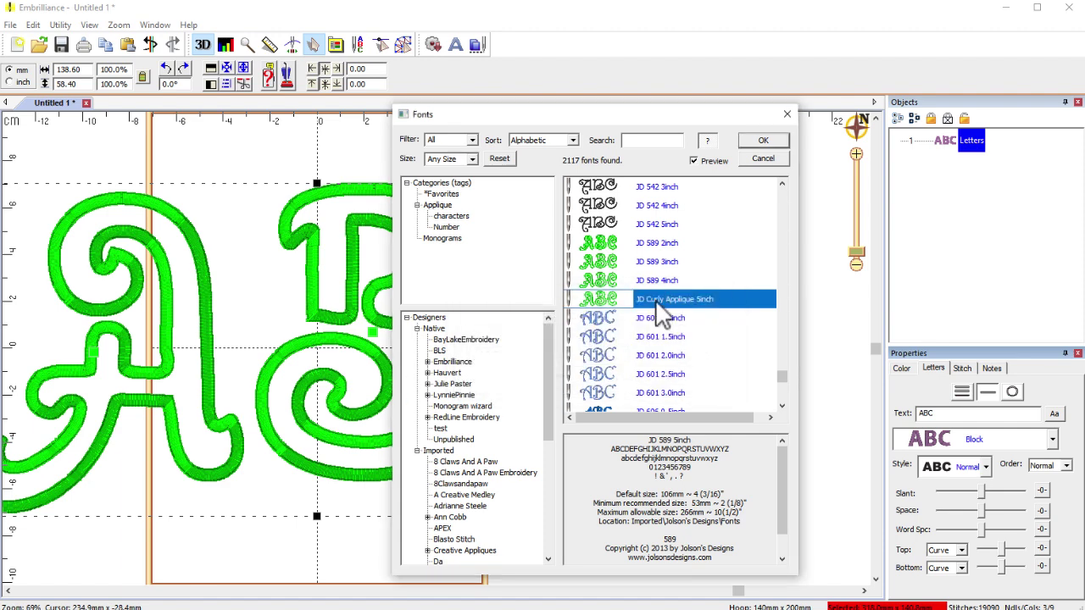
Assign the JD 589 2inch, 3inch and 4inch fonts and JD Curly Applique 5inch to the Applique category, and list its fonts.
{"action": "left_click", "coordinate": [653, 244], "text": "shift"}
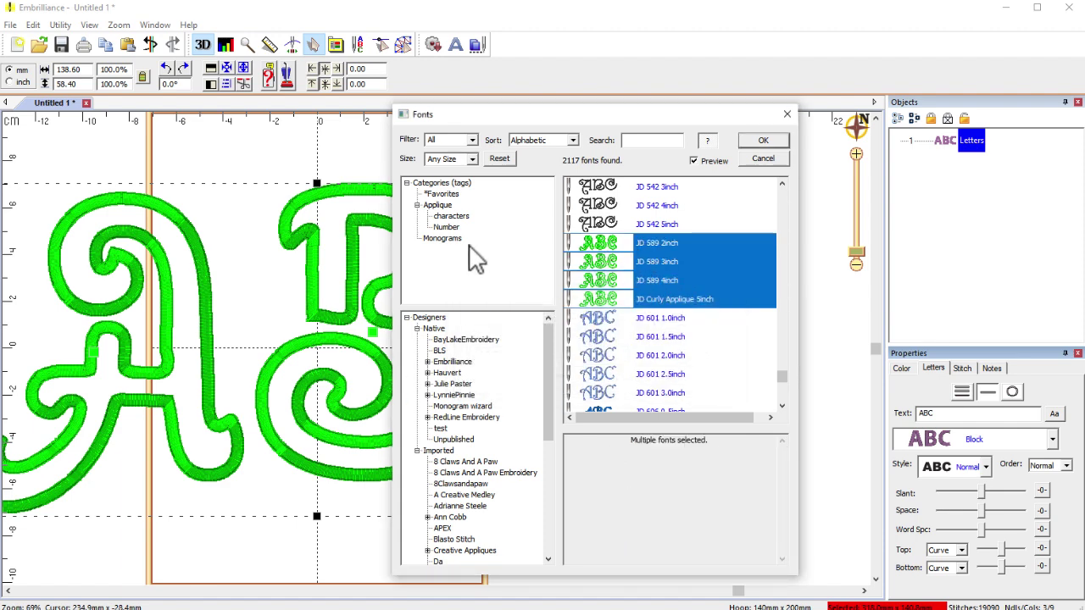
{"action": "left_click", "coordinate": [437, 207]}
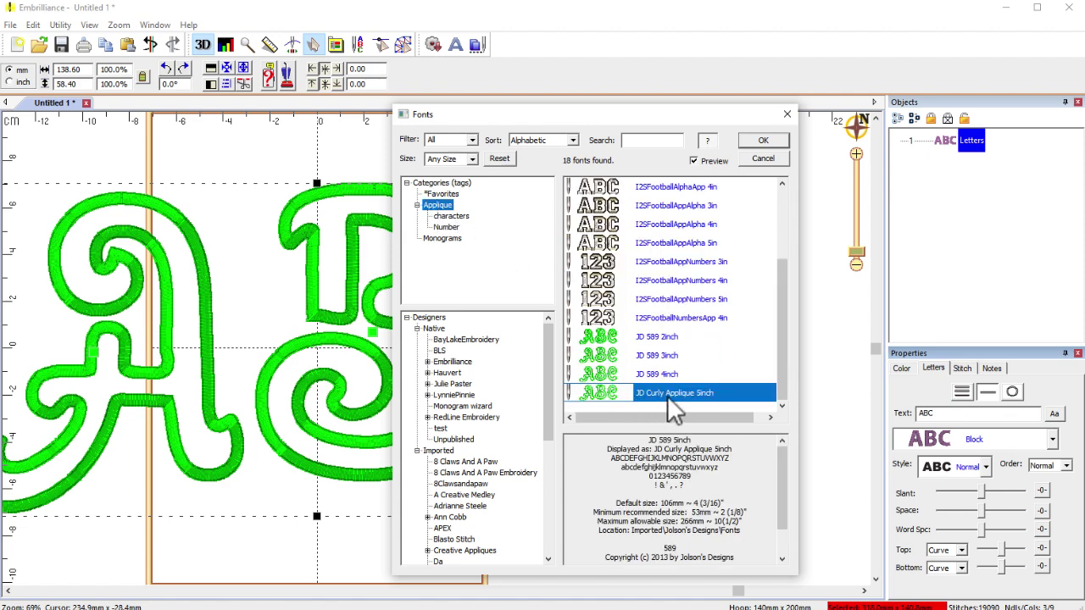
Try to discard the JD Curly Applique 5inch font while it is being previewed in the design.
{"action": "right_click", "coordinate": [613, 395]}
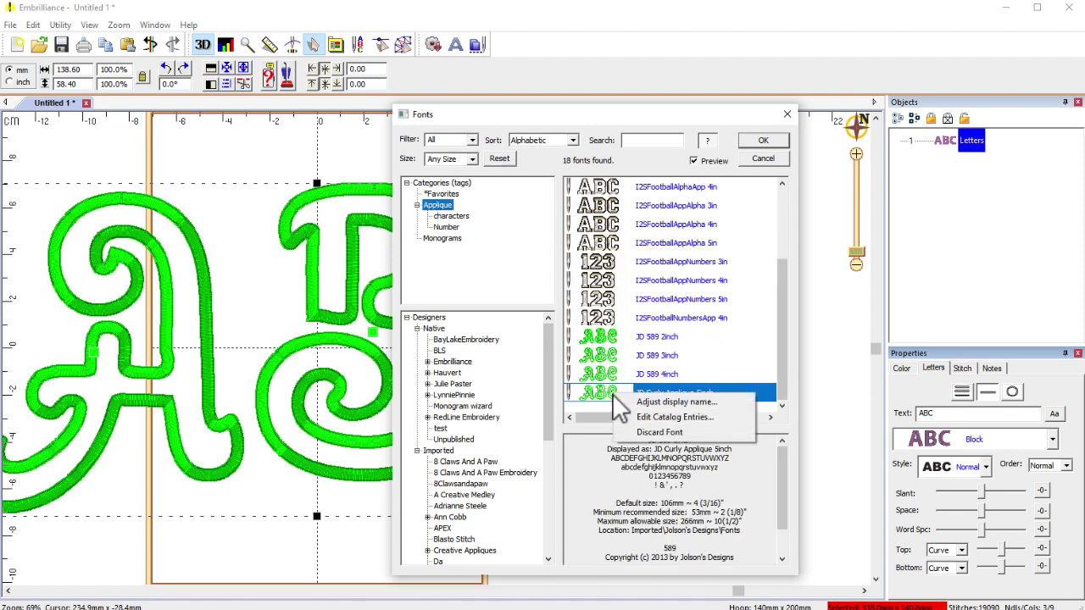
{"action": "left_click", "coordinate": [641, 433]}
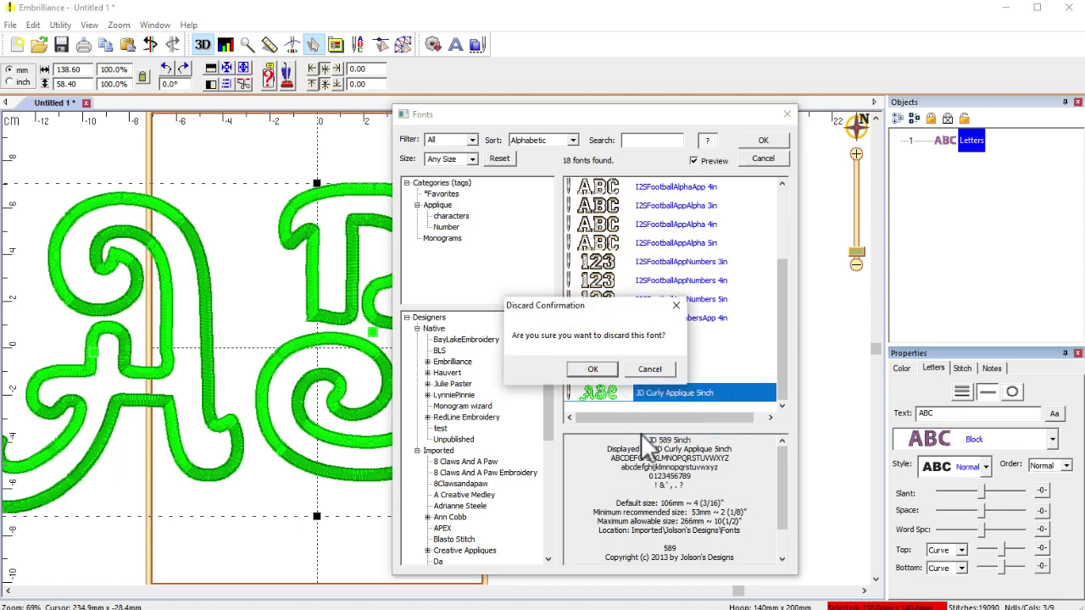
{"action": "left_click", "coordinate": [597, 373]}
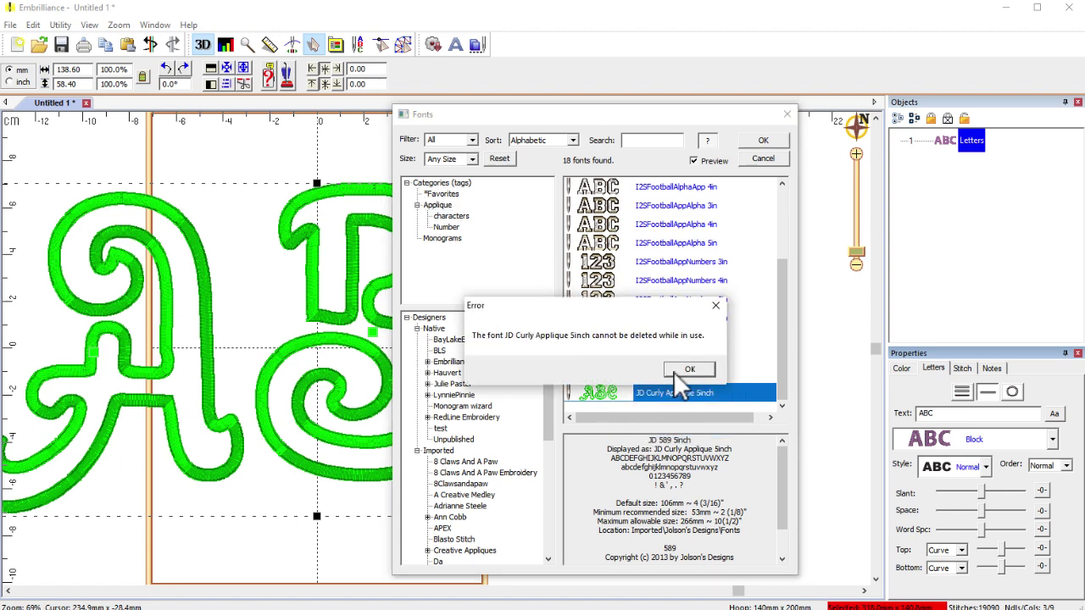
{"action": "left_click", "coordinate": [673, 372]}
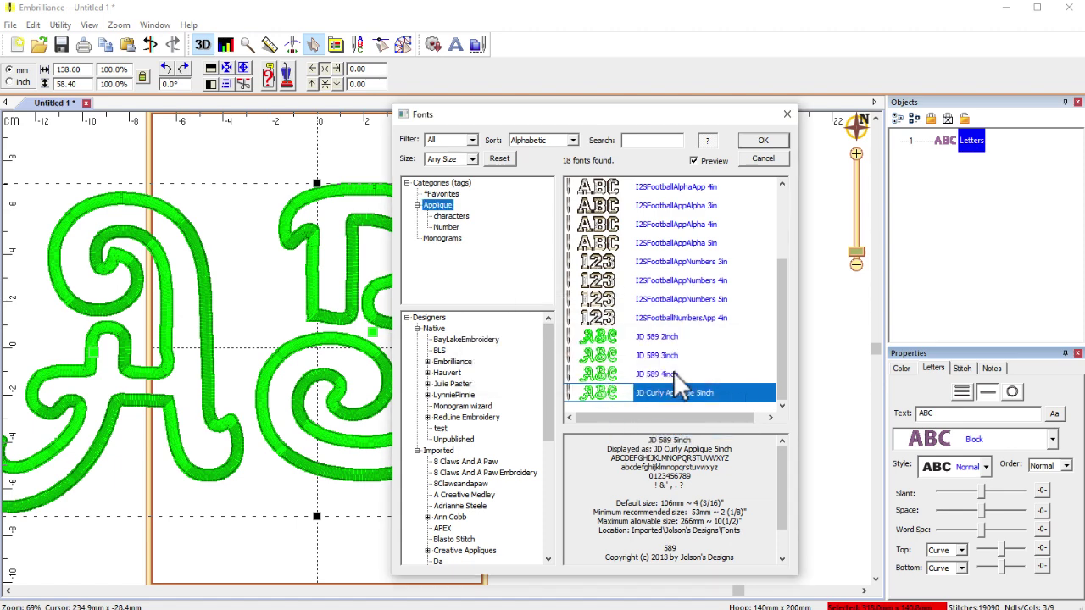
Turn off the font preview with JD 589 4inch selected, and discard the JD Curly Applique 5inch font.
{"action": "left_click", "coordinate": [610, 374]}
{"action": "left_click", "coordinate": [707, 161]}
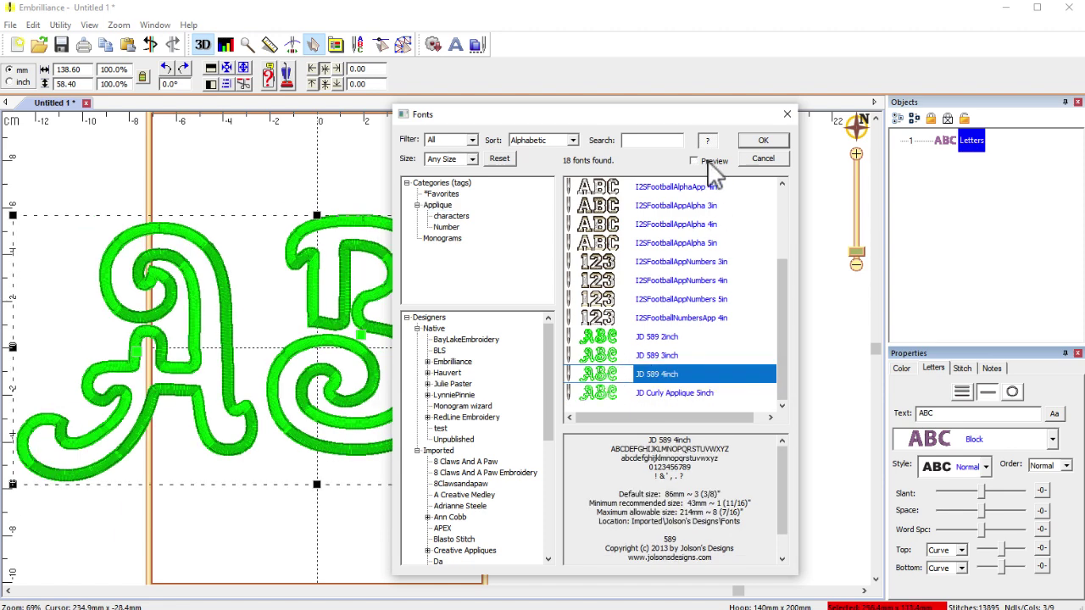
{"action": "left_click", "coordinate": [616, 394]}
{"action": "right_click", "coordinate": [610, 391]}
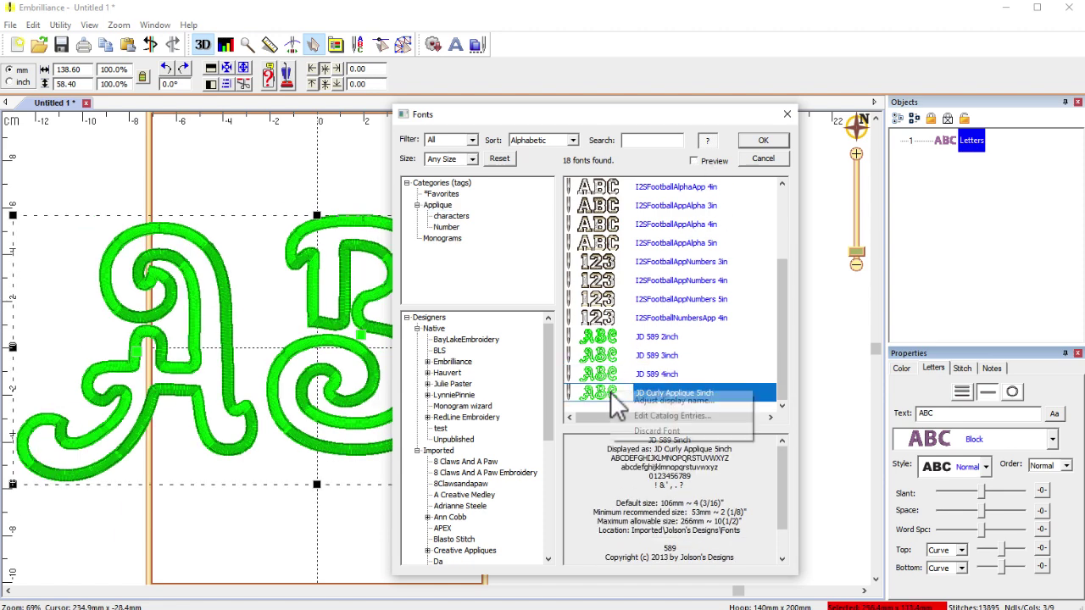
{"action": "left_click", "coordinate": [629, 433]}
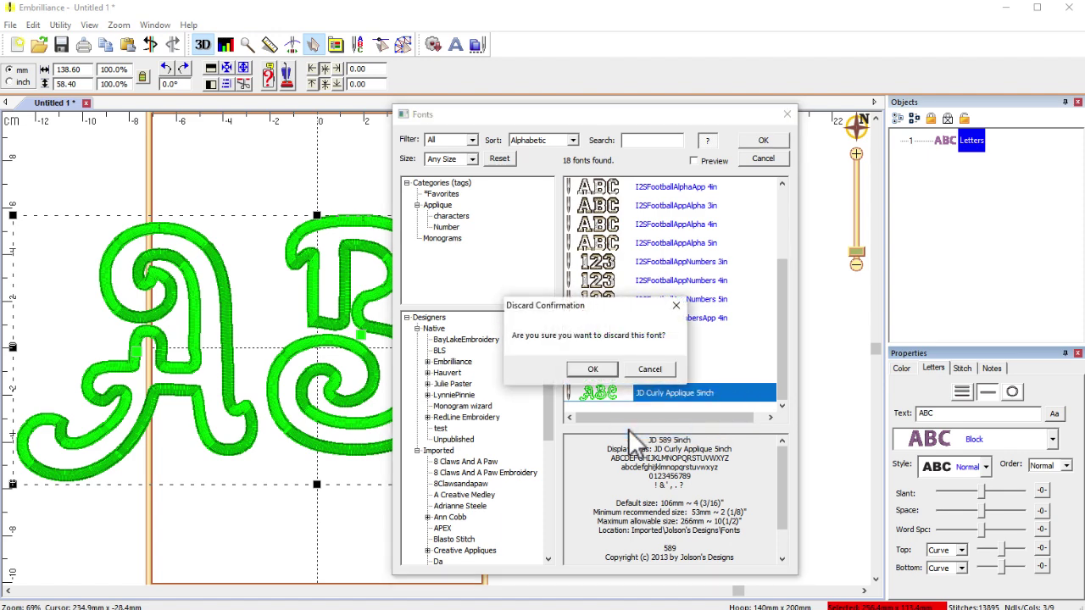
{"action": "left_click", "coordinate": [594, 370]}
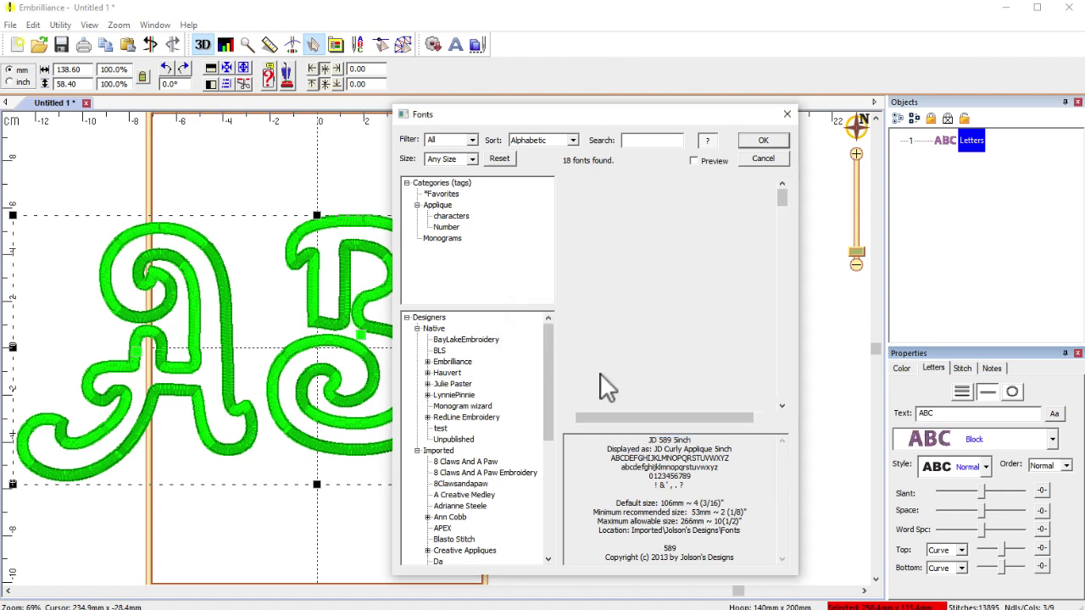